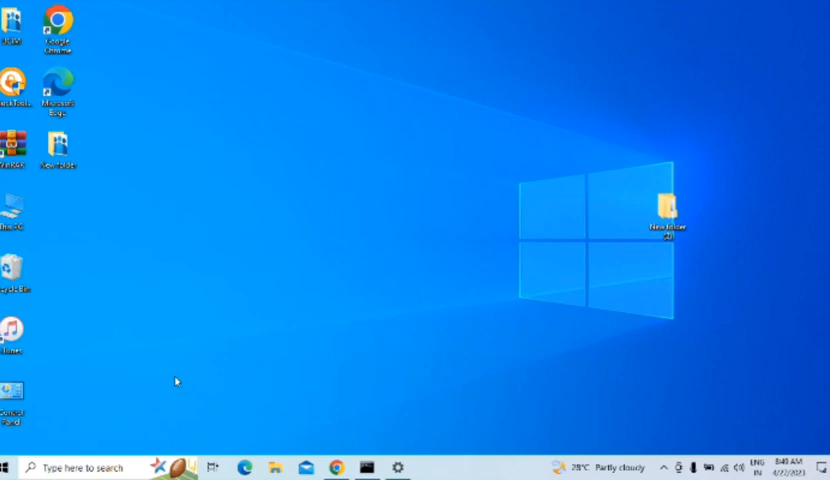
Step: Search for 'se' and launch the Settings app from the best match
left_click(102, 467)
type("s")
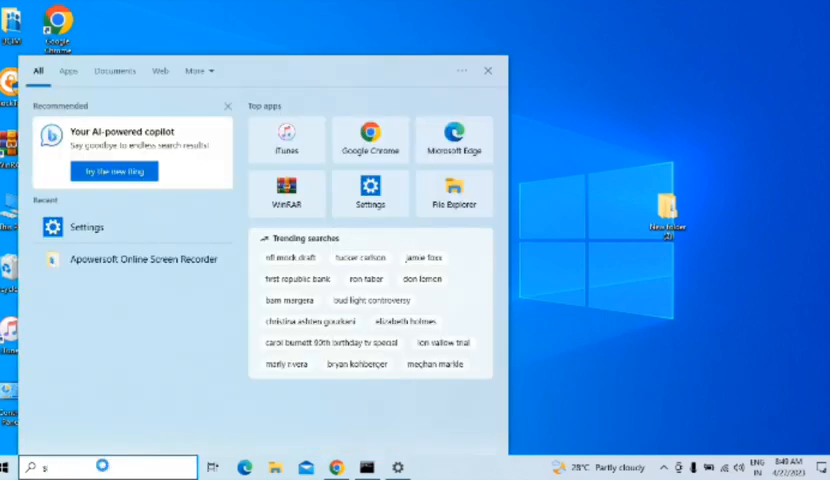
type("e")
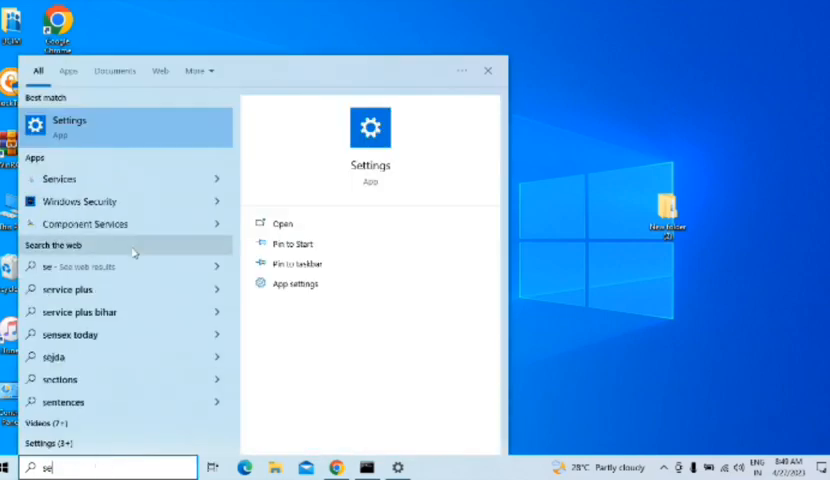
left_click(140, 130)
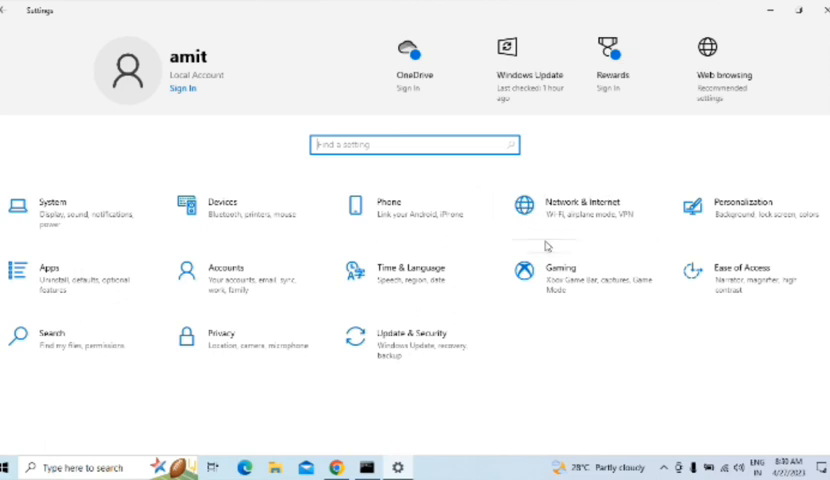
Step: Go to Network & Internet to see the James Bond Wi-Fi connection status
left_click(568, 213)
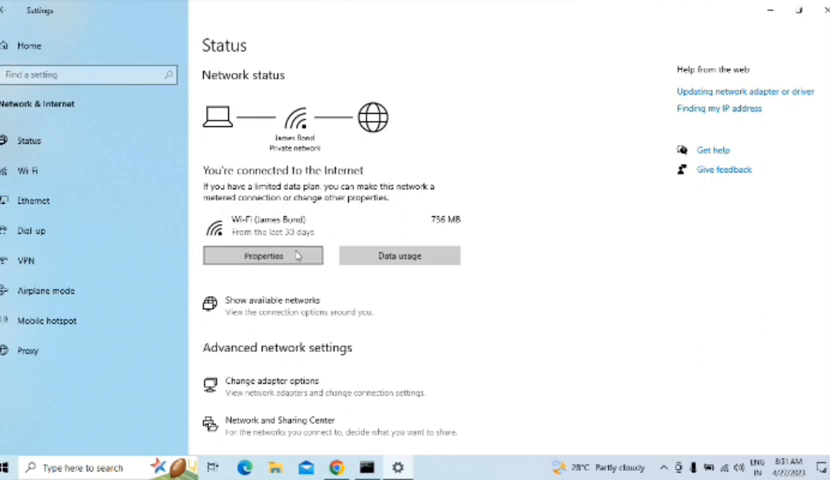
Step: View the James Bond Wi-Fi properties listing IPv4 address 192.168.29.67
left_click(296, 255)
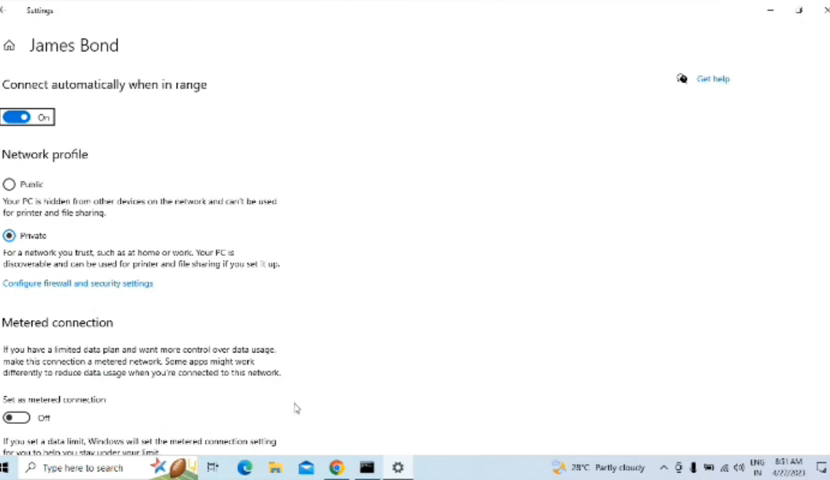
scroll(295, 408, "down", 1)
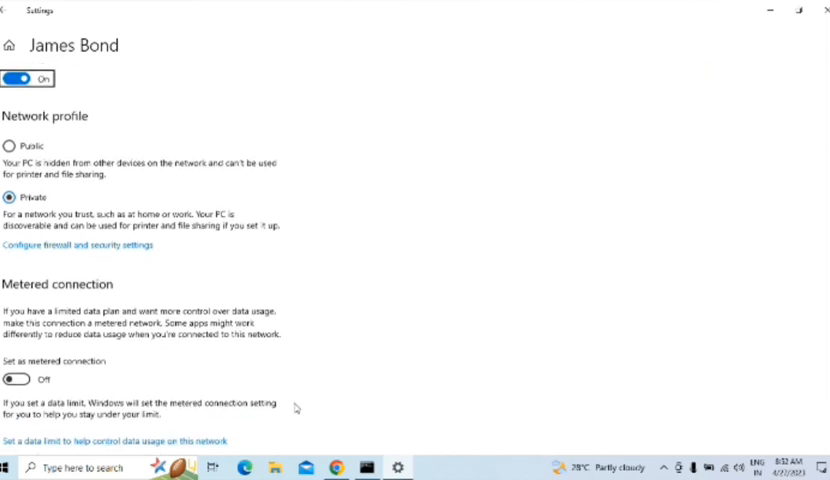
scroll(295, 408, "down", 1)
scroll(295, 408, "down", 3)
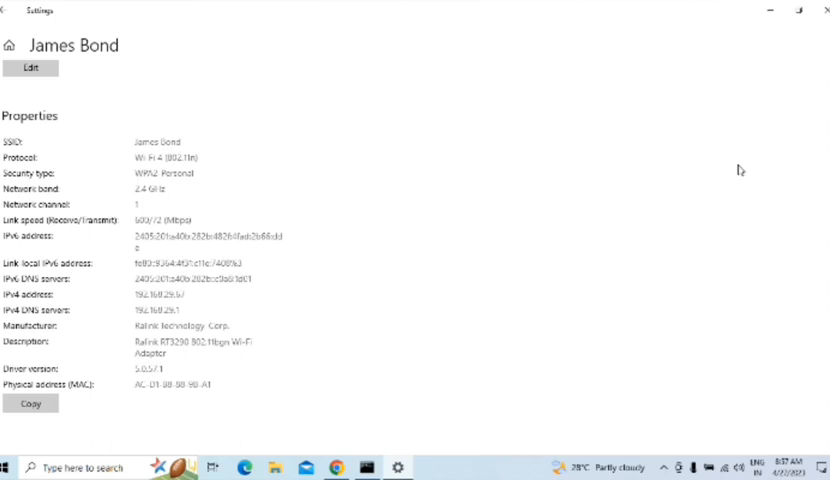
Step: Minimize Settings and bring up the Run dialog to launch cmd
left_click(770, 10)
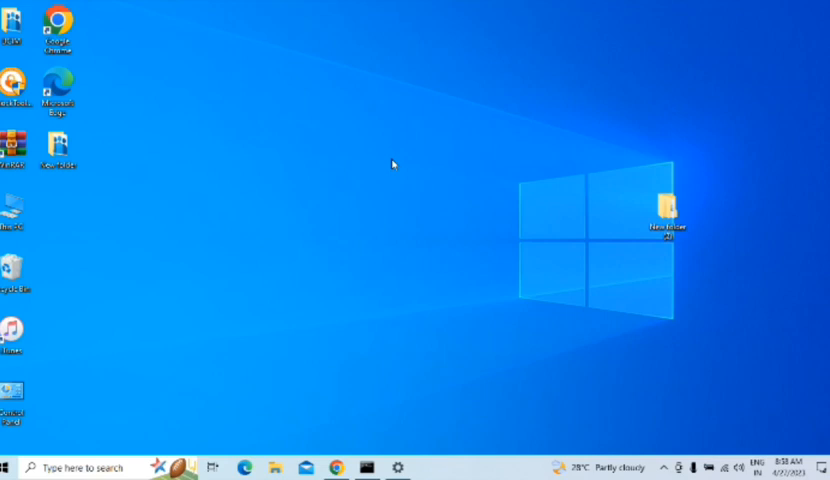
key("super+r")
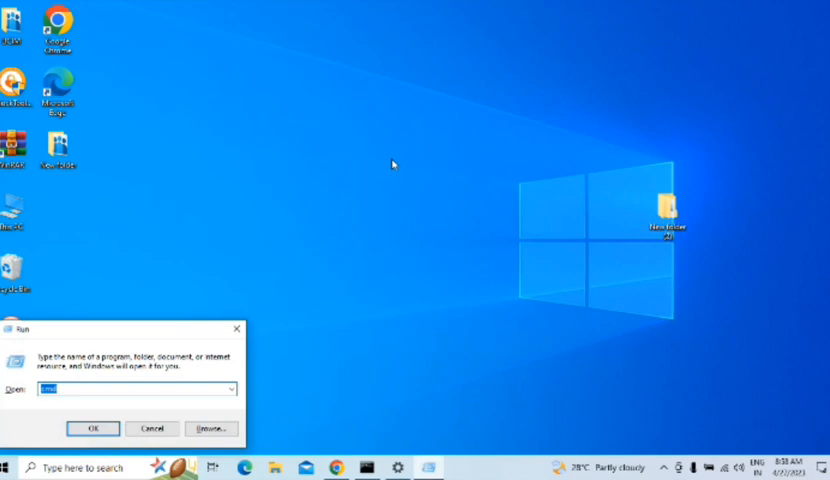
Step: Run ipconfig to read Wi-Fi IPv4 address 192.168.29.67, then close Command Prompt
left_click(100, 433)
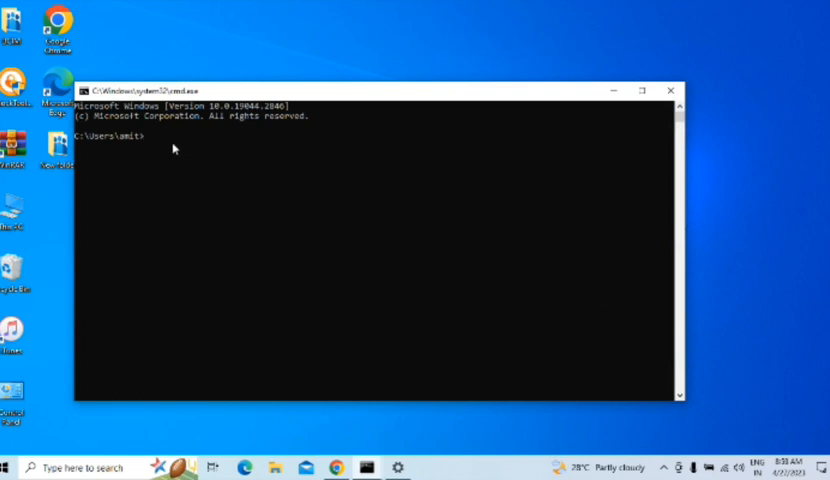
type("i")
type("pc")
type("on")
type("fig")
key("Return")
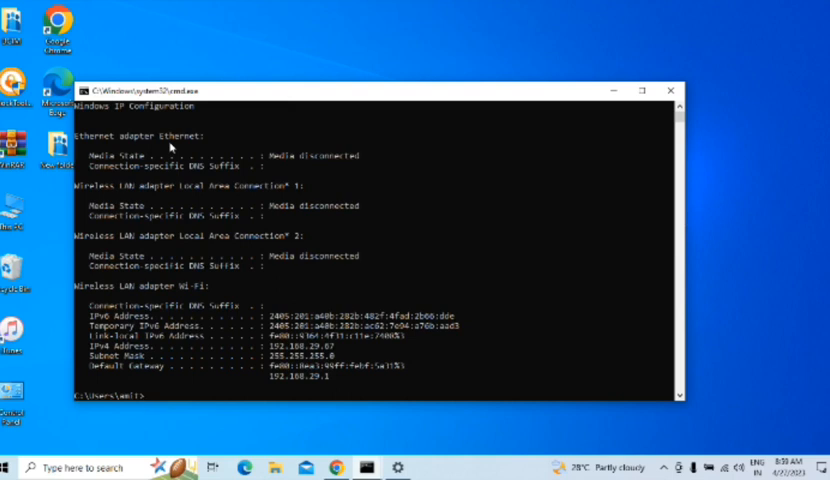
left_click(168, 147)
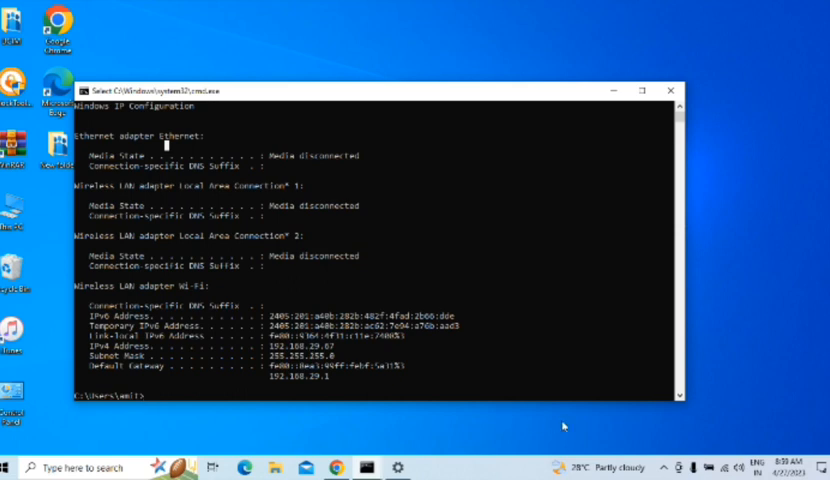
left_click(662, 90)
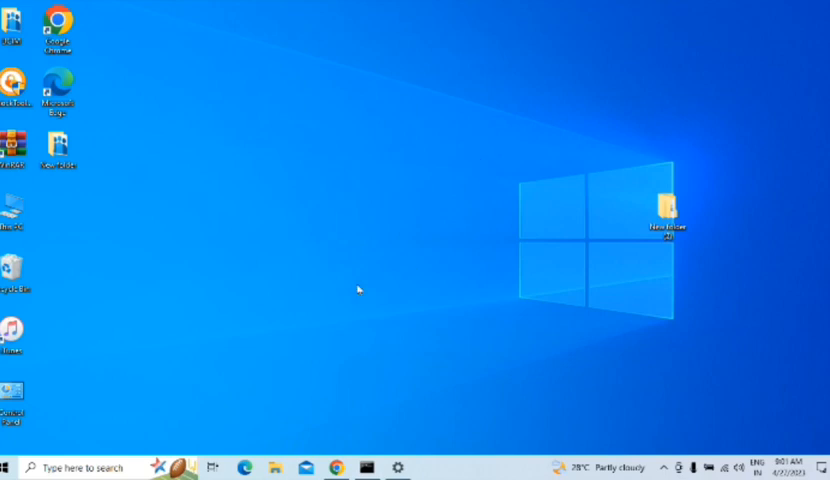
Step: From the taskbar network flyout, return to Network & Internet settings
left_click(727, 468)
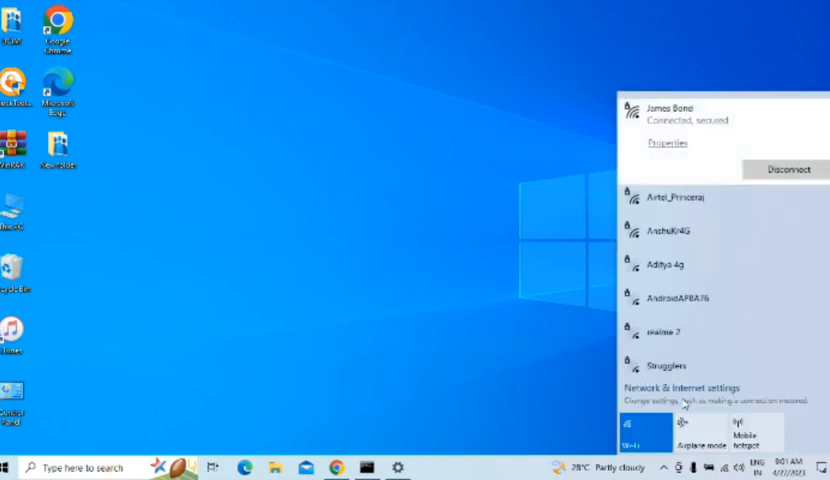
left_click(665, 392)
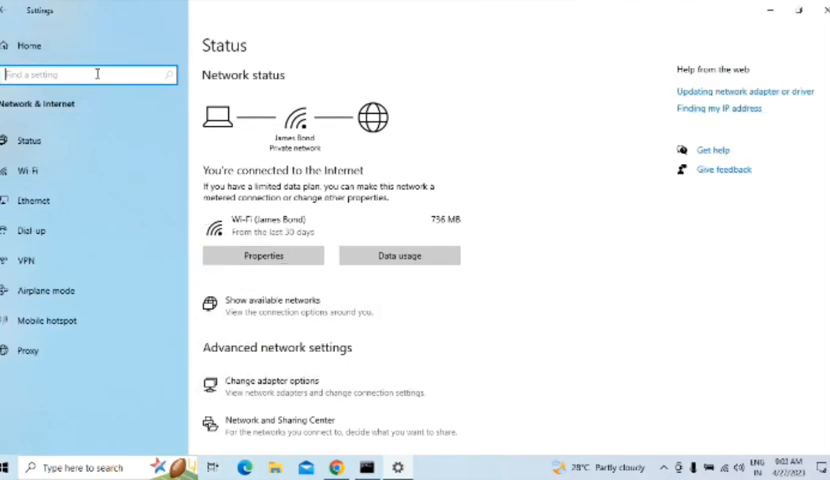
left_click(824, 6)
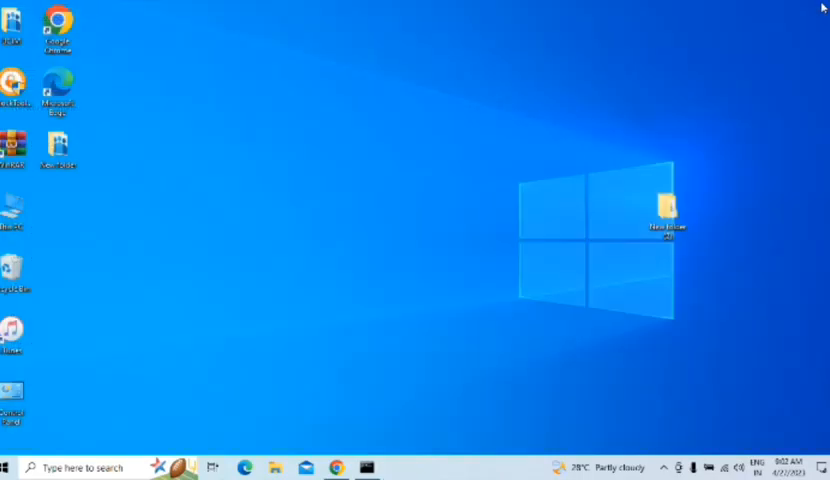